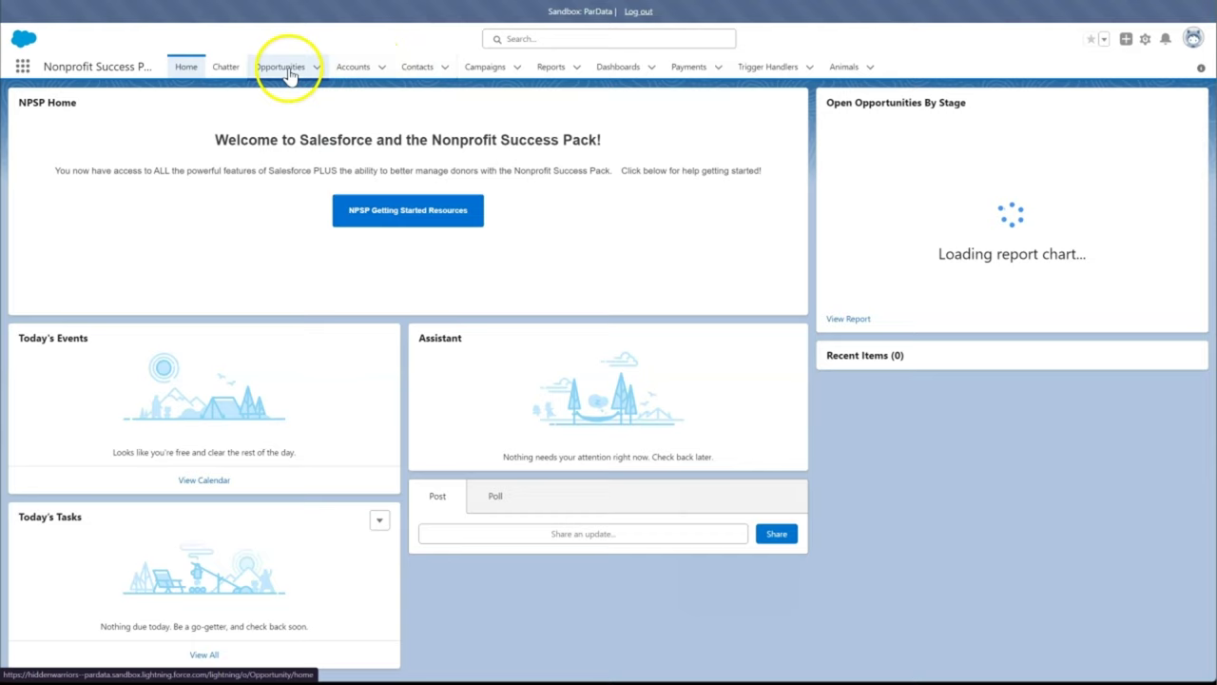
Step: Filter the Contact object's Fields & Relationships list by 'depr' to show the DEPRECATED fields
{"action": "left_click", "coordinate": [417, 67]}
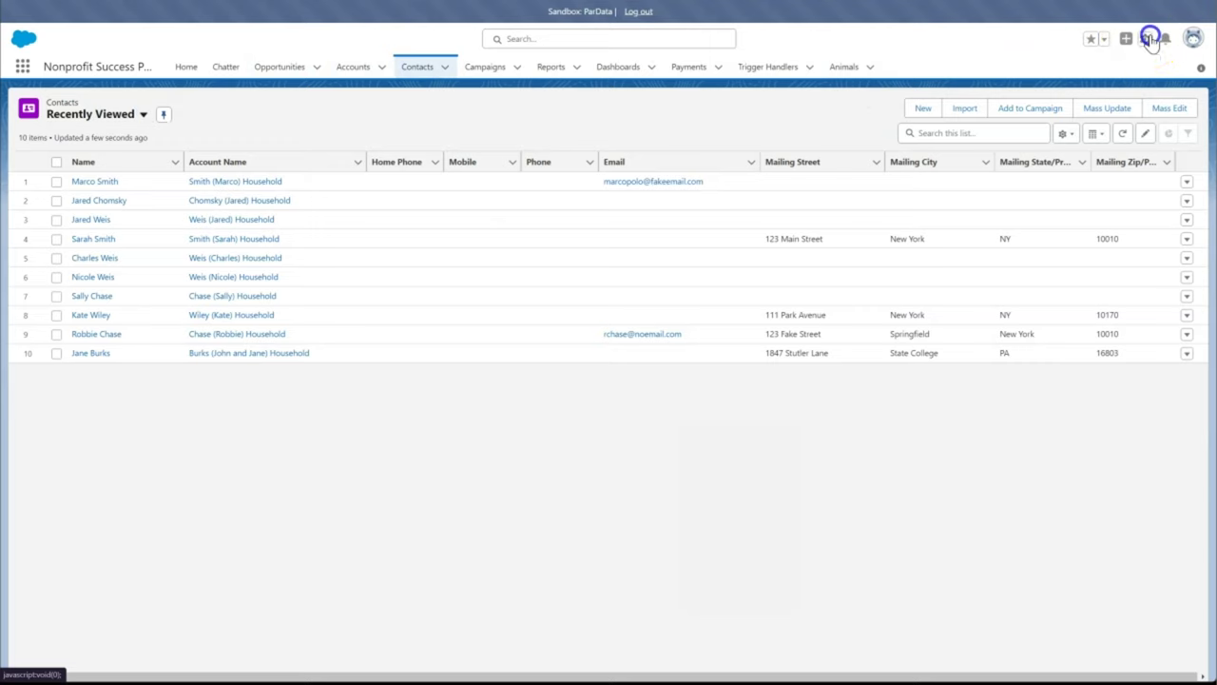
{"action": "left_click", "coordinate": [1149, 39]}
{"action": "left_click", "coordinate": [1099, 168]}
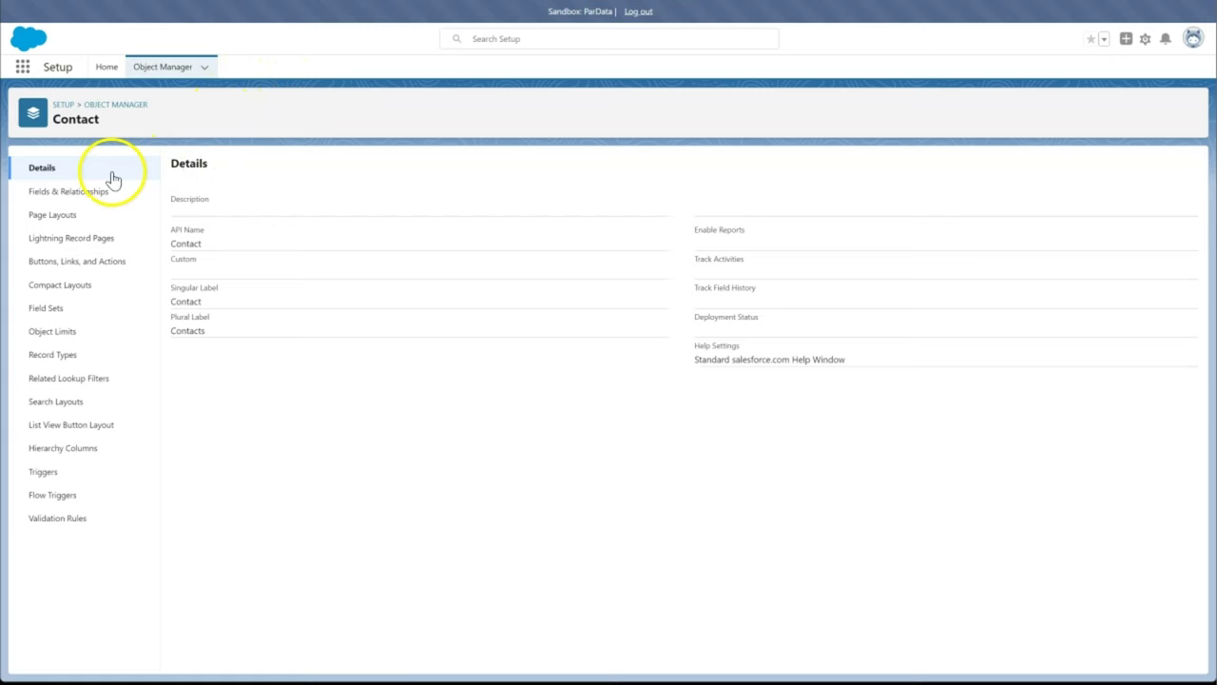
{"action": "left_click", "coordinate": [91, 200]}
{"action": "left_click", "coordinate": [820, 166]}
{"action": "type", "text": "depr"}
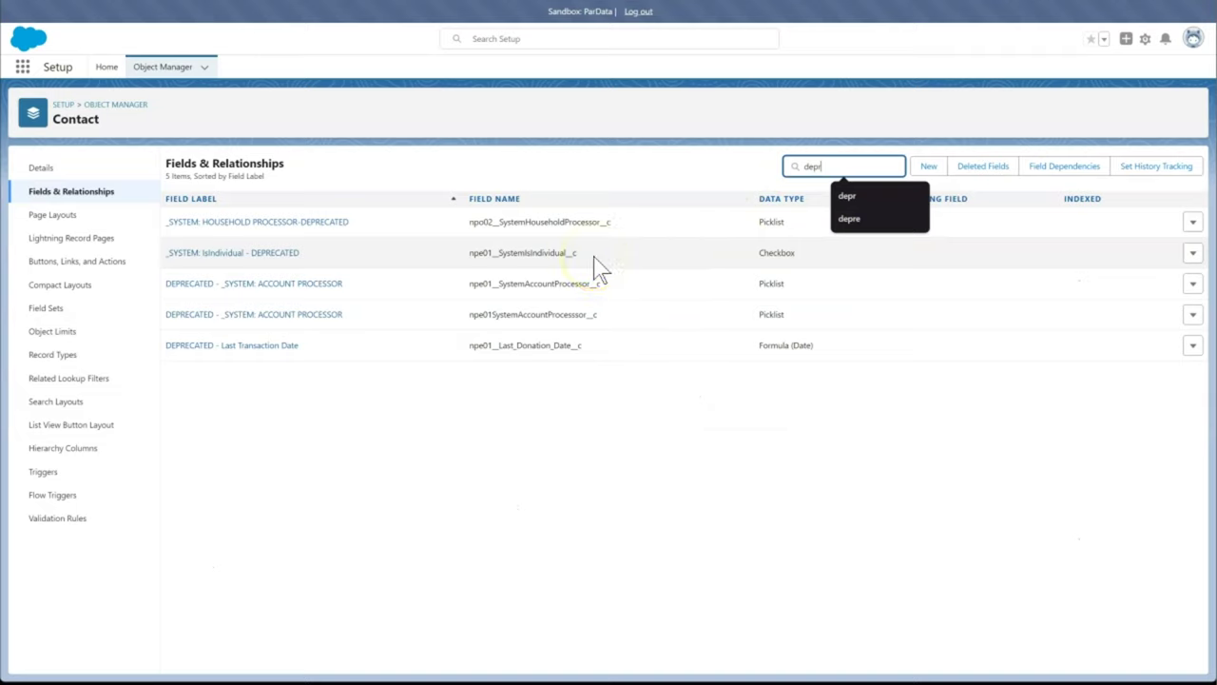
Step: Check the action menus of the four deprecated Contact fields, then search Setup for 'custom settings'
{"action": "left_click", "coordinate": [1190, 314]}
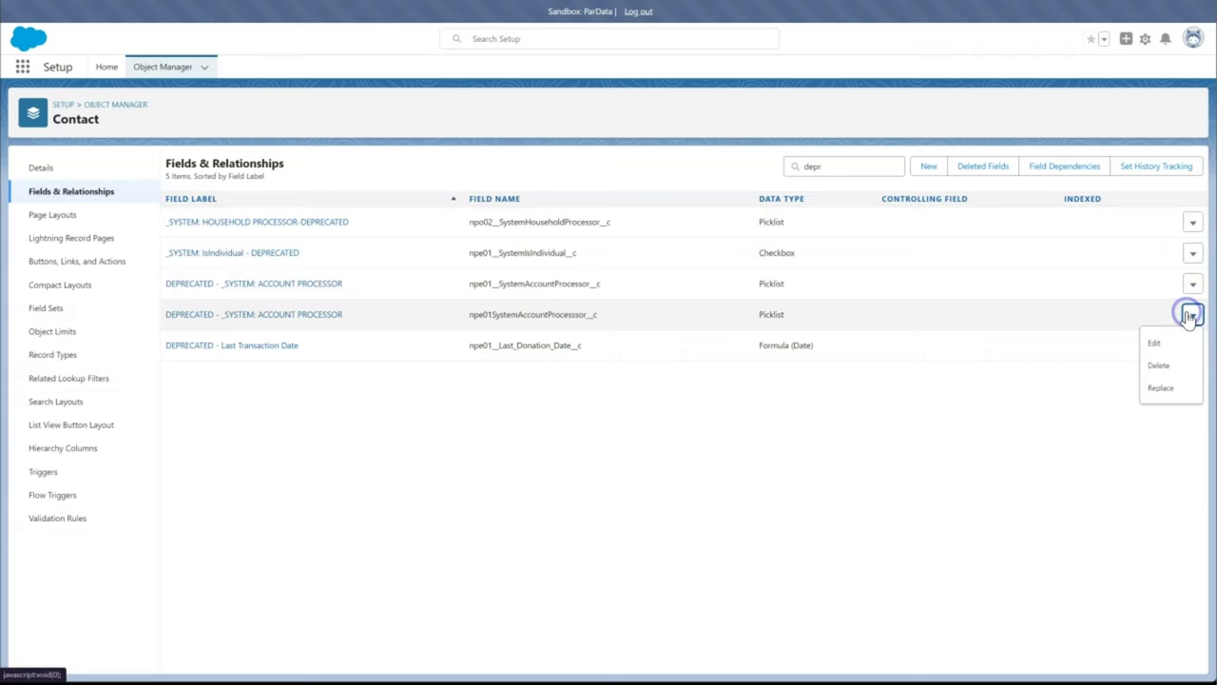
{"action": "left_click", "coordinate": [1190, 315]}
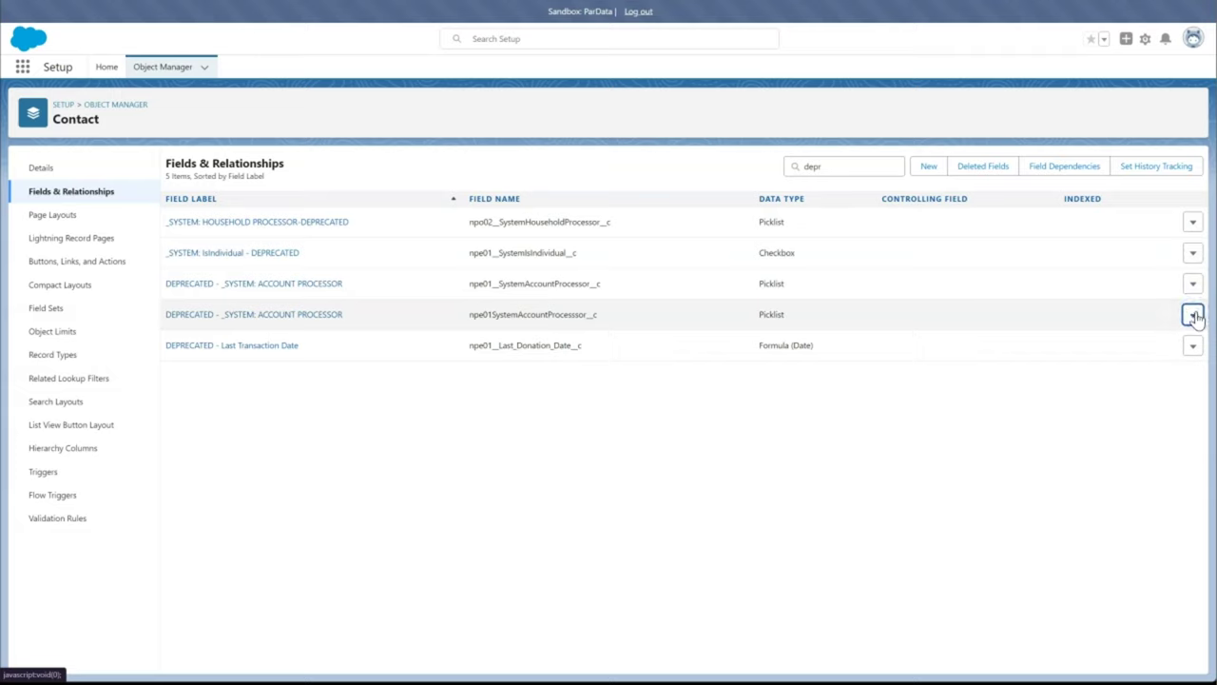
{"action": "left_click", "coordinate": [1193, 284]}
{"action": "left_click", "coordinate": [1195, 255]}
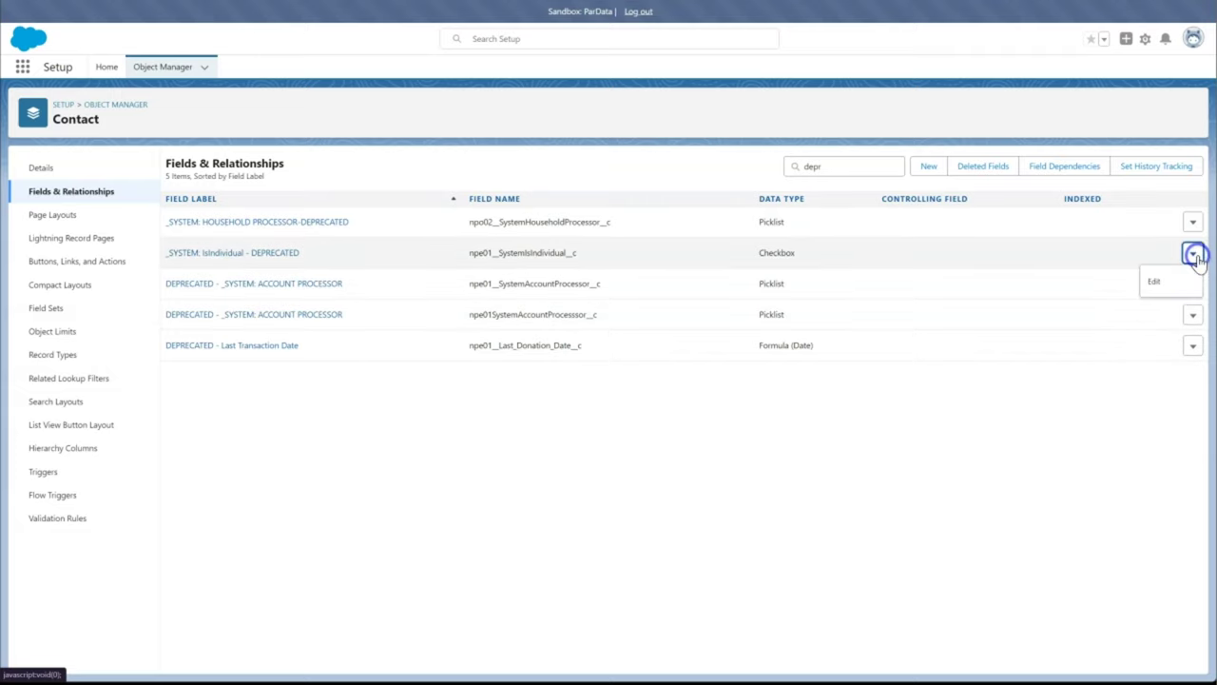
{"action": "left_click", "coordinate": [1194, 225]}
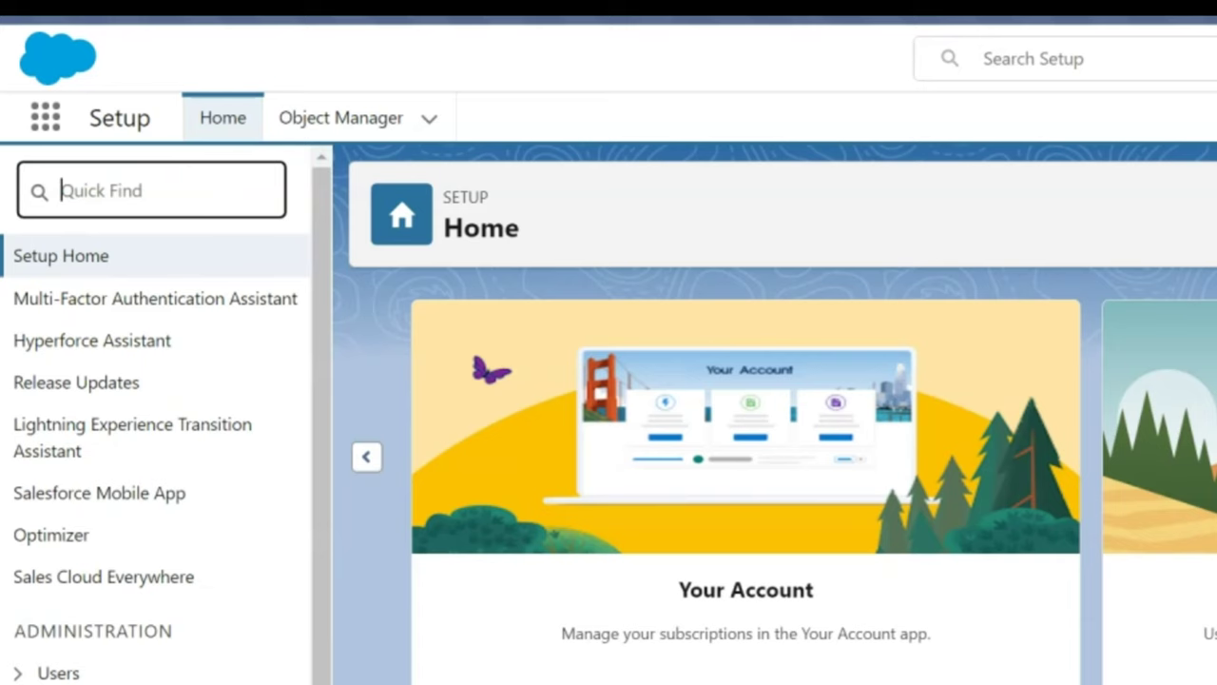
{"action": "type", "text": "custom s"}
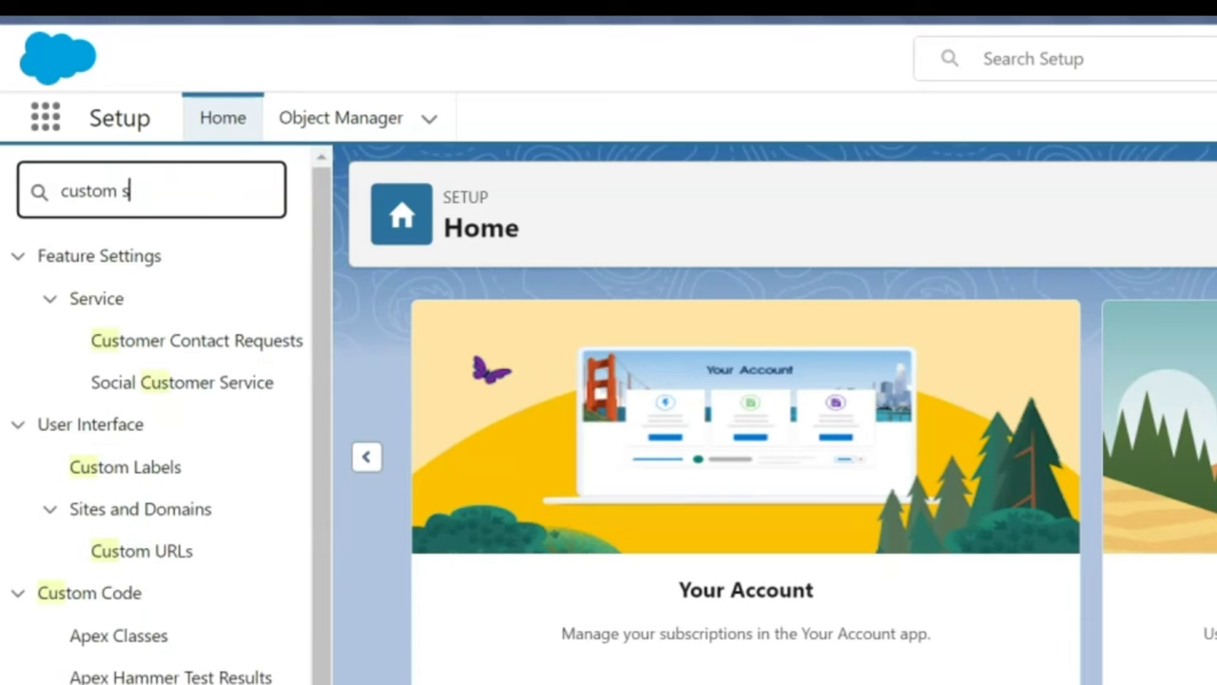
{"action": "type", "text": "ettings"}
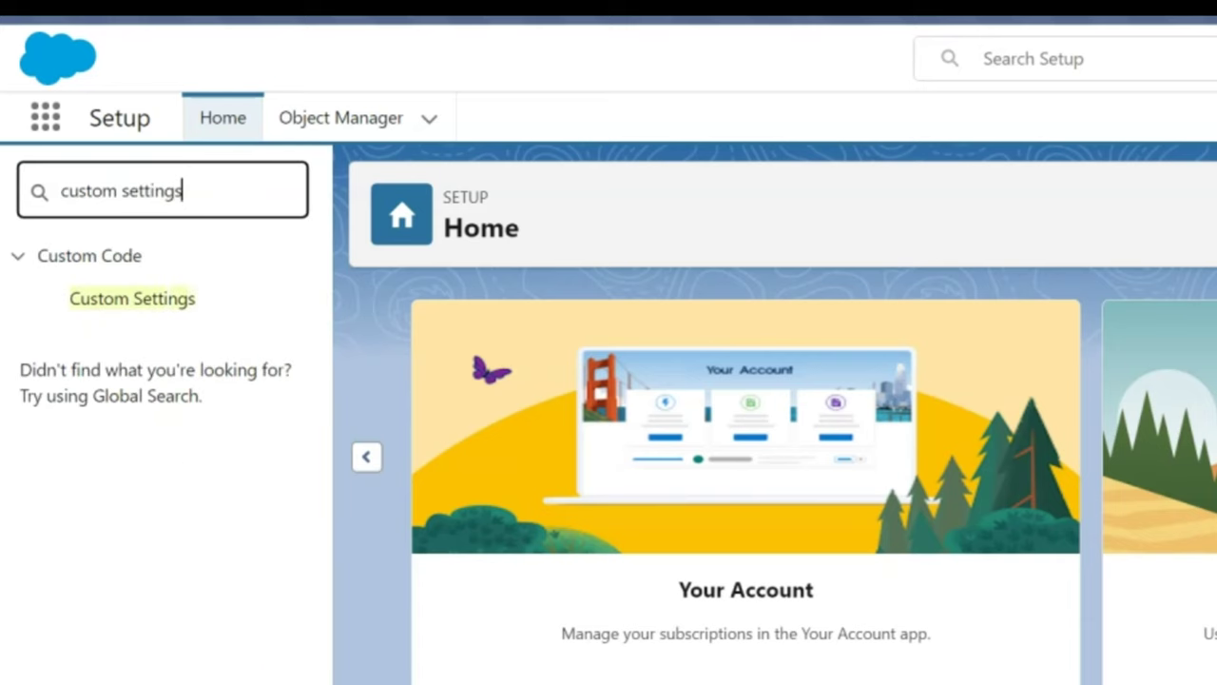
Step: Open Custom Settings and view the Address Verification Settings-DEPRECATED custom setting
{"action": "left_click", "coordinate": [133, 299]}
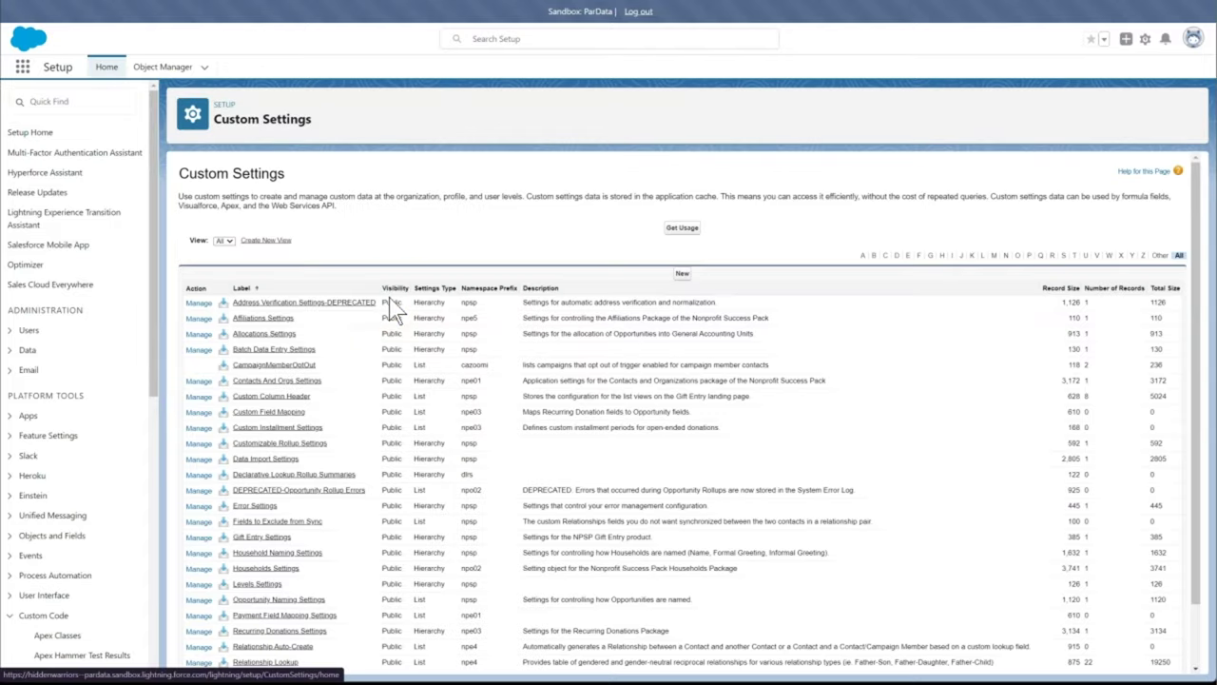
{"action": "left_click", "coordinate": [279, 306]}
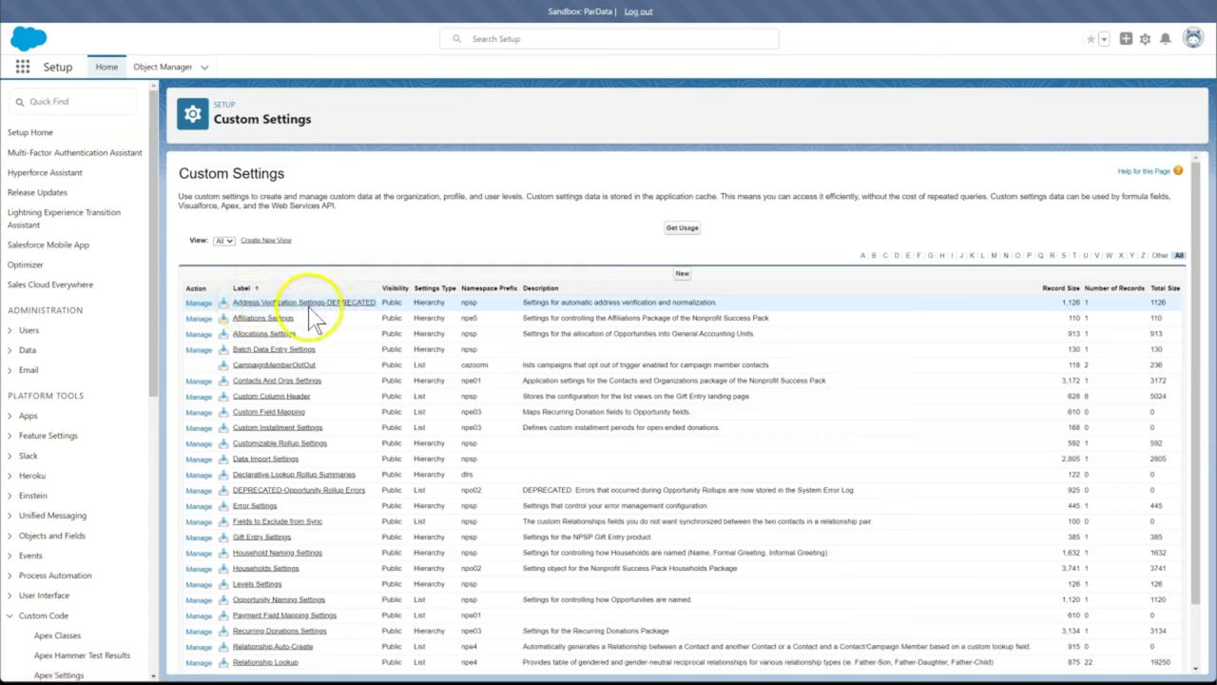
{"action": "left_click", "coordinate": [308, 303]}
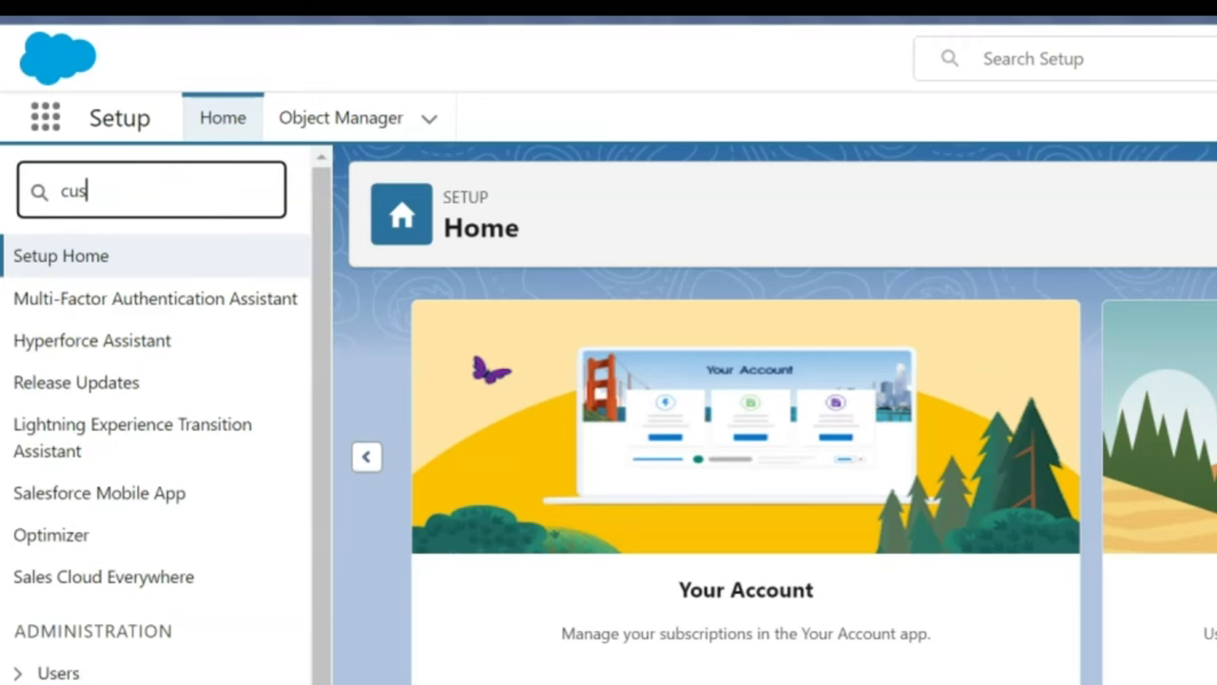
{"action": "type", "text": "tom settings"}
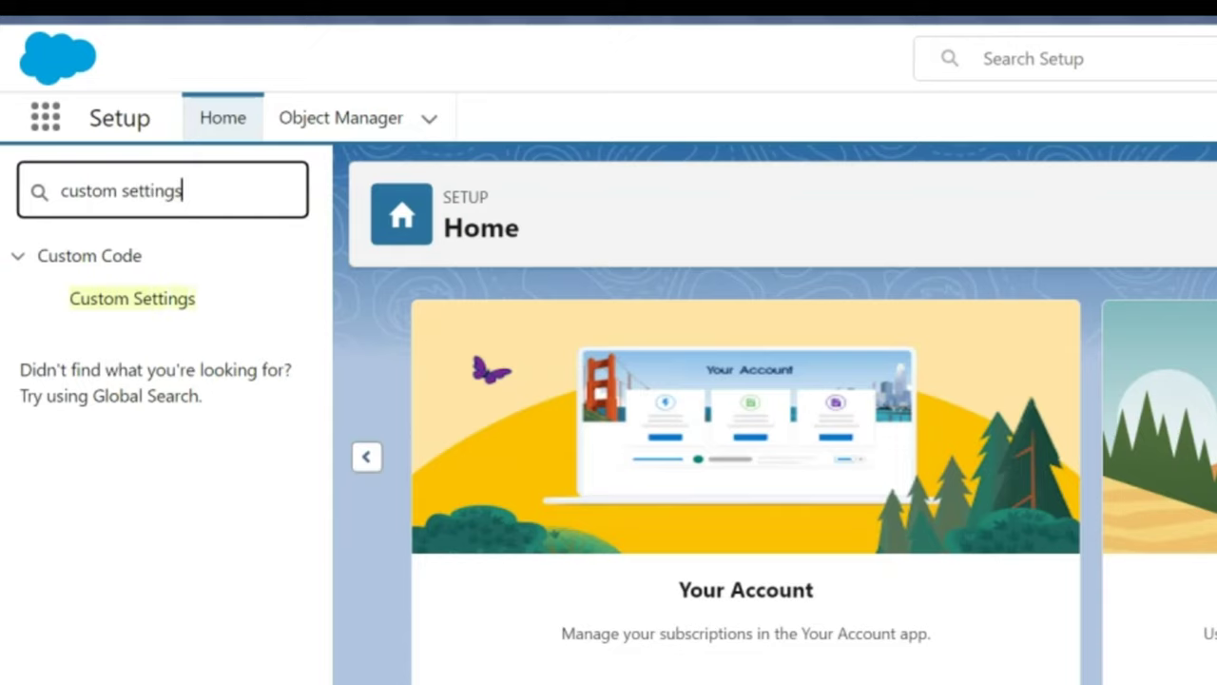
Step: Go back to the Custom Settings list, then search Setup for 'tab'
{"action": "left_click", "coordinate": [205, 300]}
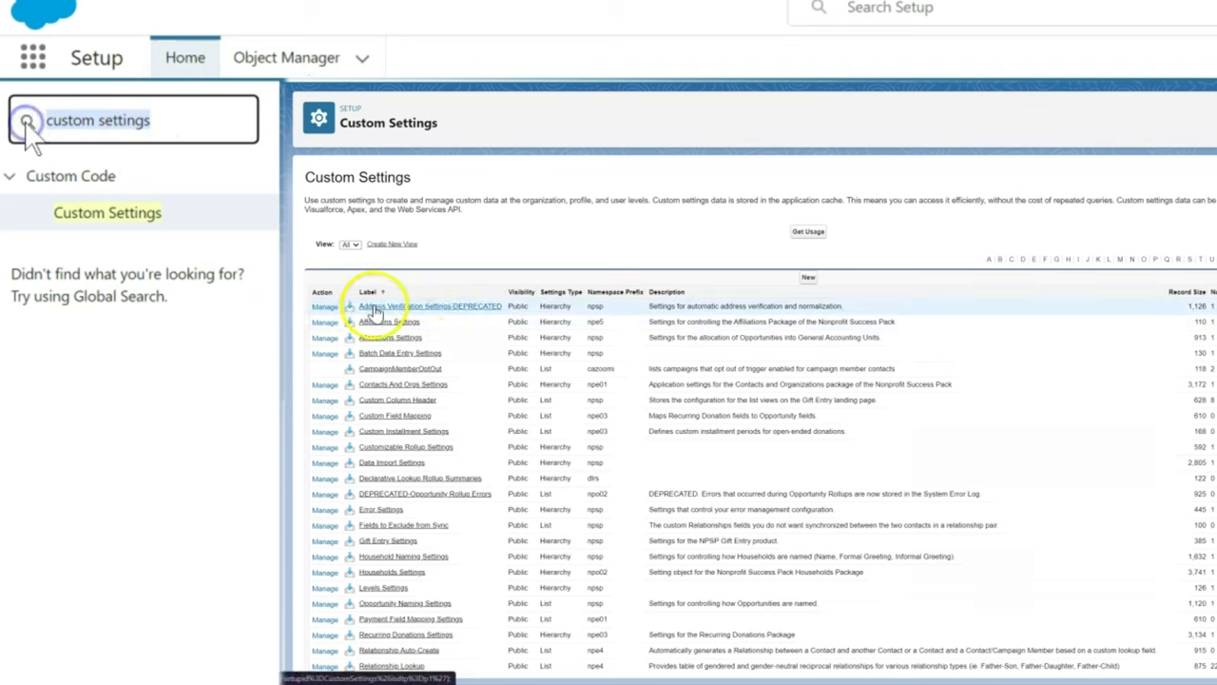
{"action": "left_click", "coordinate": [434, 310]}
{"action": "type", "text": "tabs"}
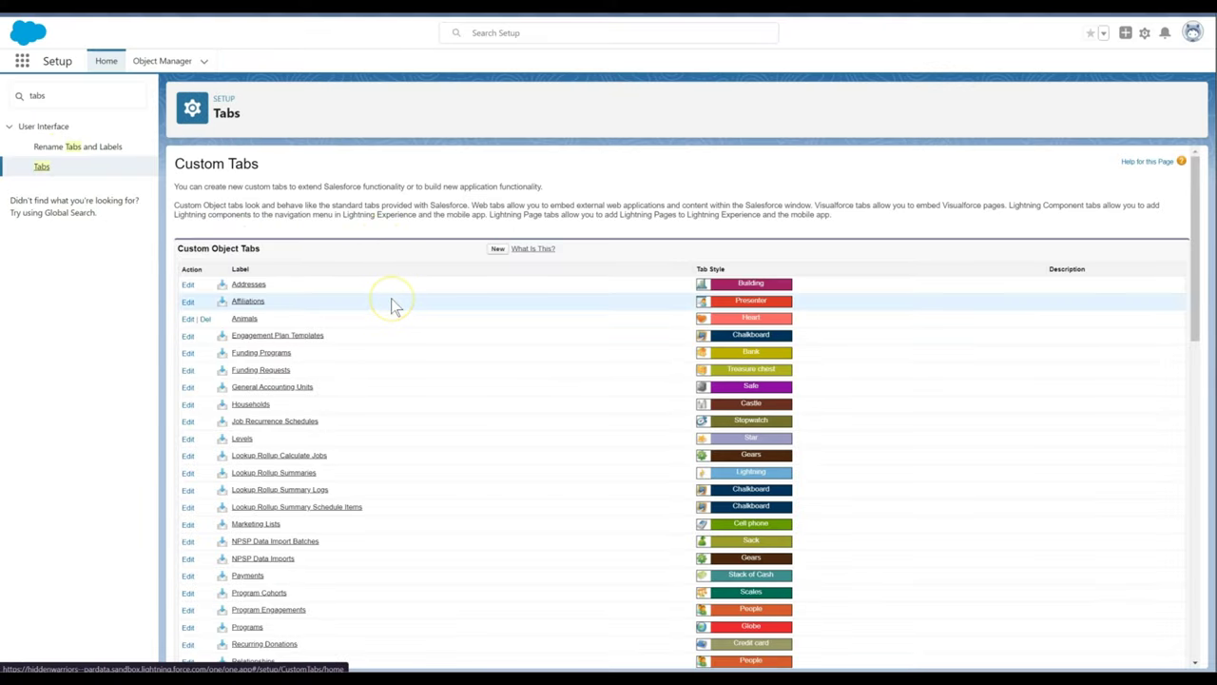
Step: Delete the Recurring Donations Settings tab and confirm the deletion
{"action": "scroll", "coordinate": [314, 320], "scroll_direction": "down", "scroll_amount": 15}
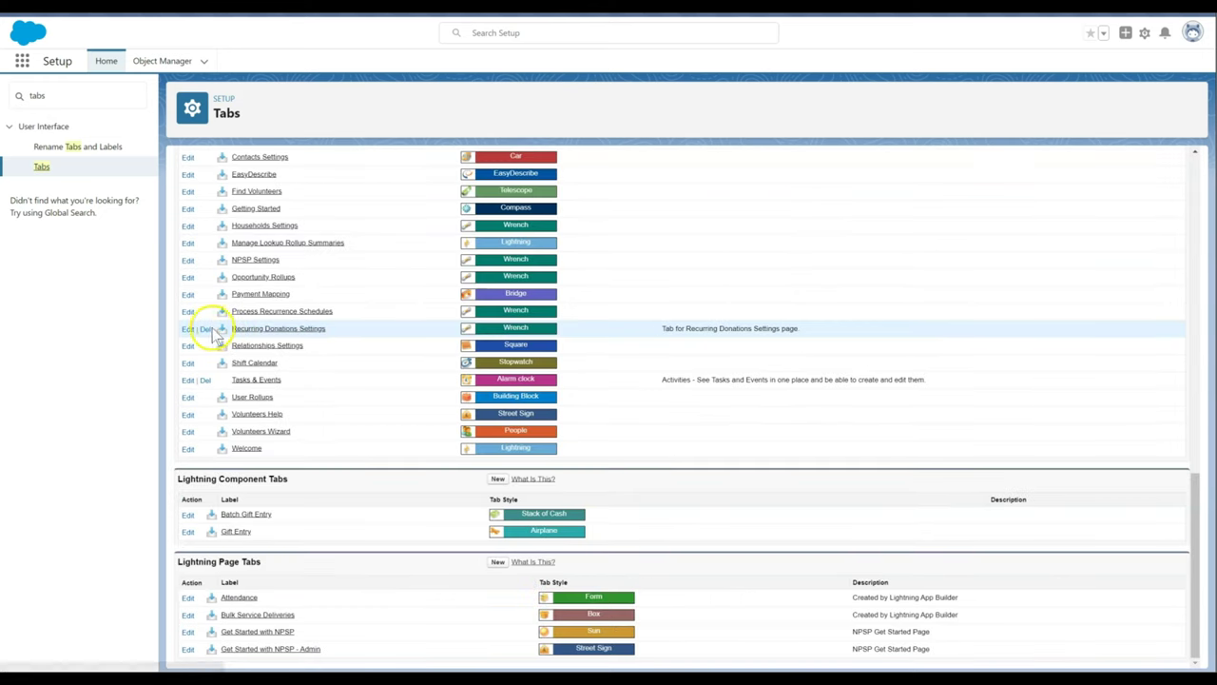
{"action": "left_click", "coordinate": [205, 328]}
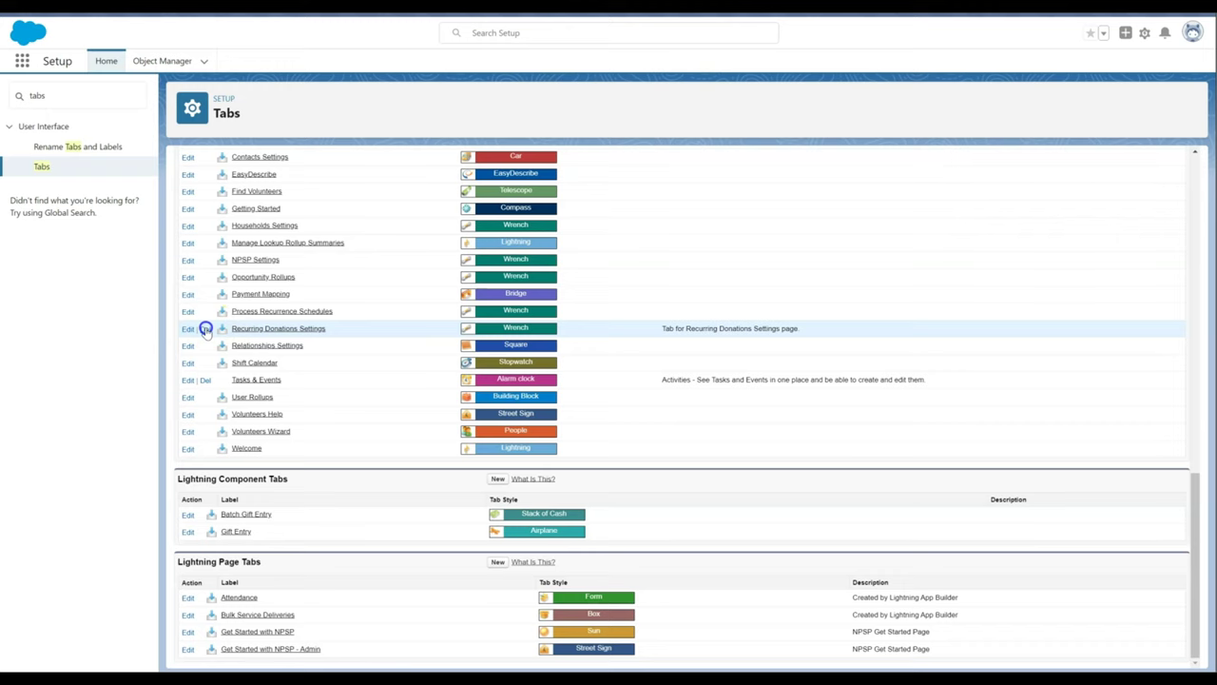
{"action": "left_click", "coordinate": [663, 40]}
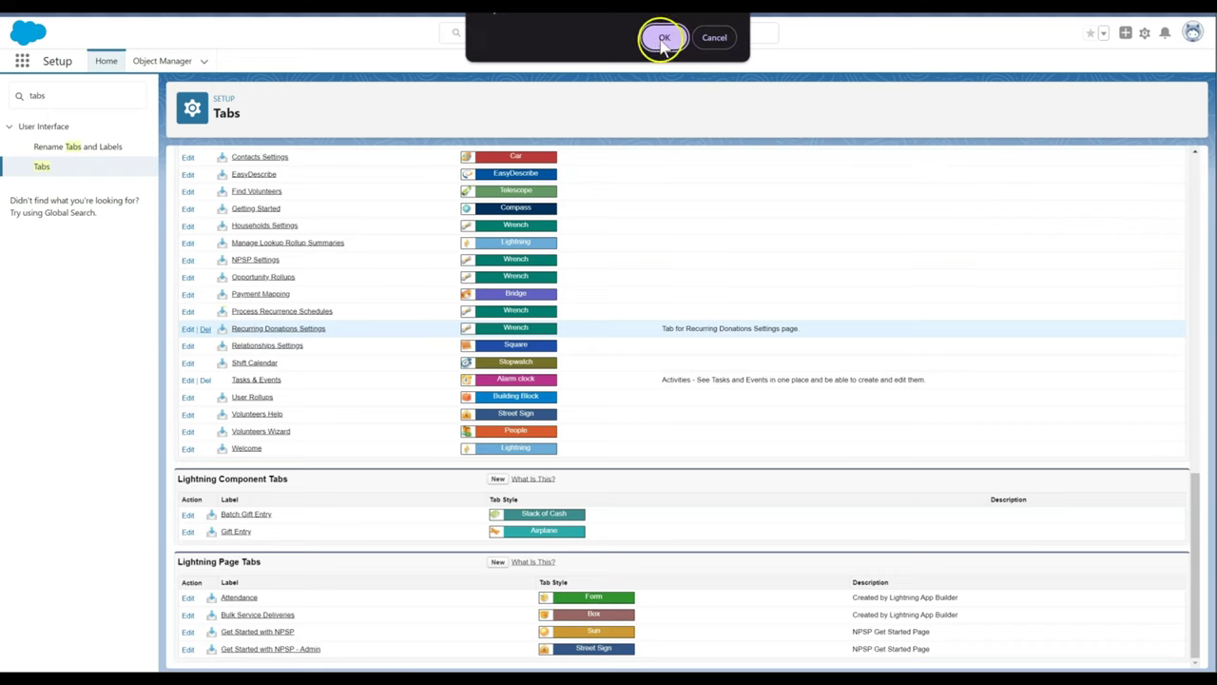
{"action": "left_click", "coordinate": [68, 96]}
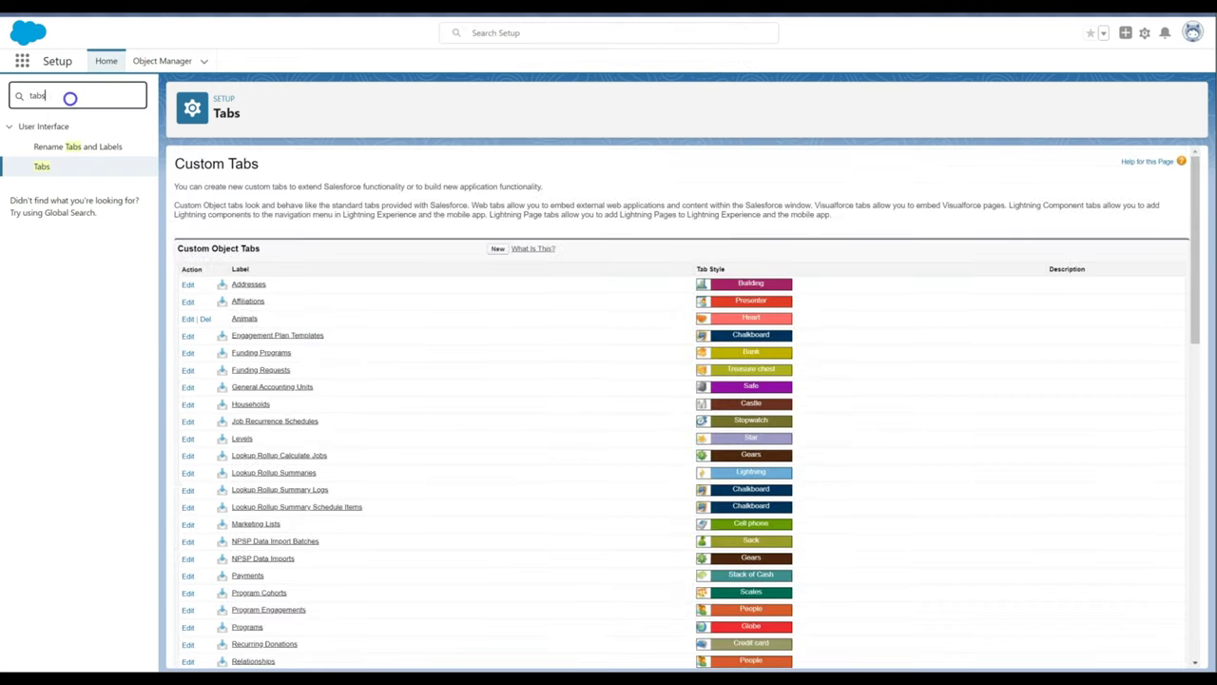
{"action": "double_click", "coordinate": [70, 98]}
Step: Search 'lightning', open Lightning Components, and delete utilCustomErrors with confirmation
{"action": "type", "text": "light"}
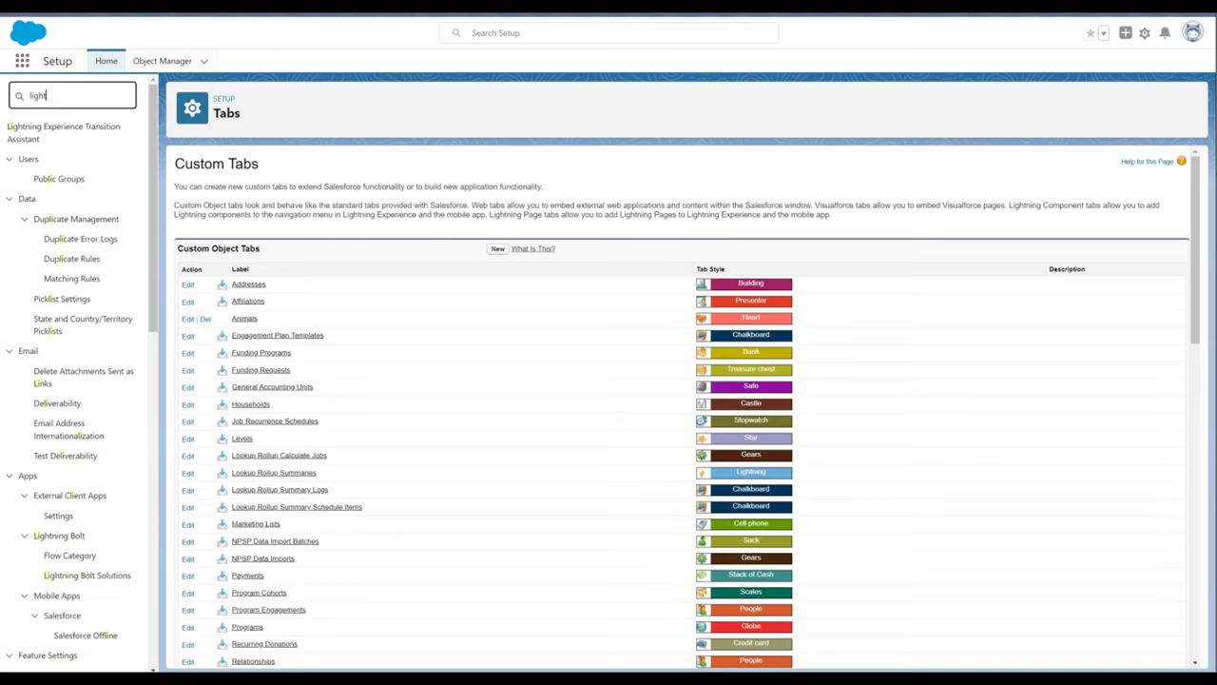
{"action": "type", "text": "ning"}
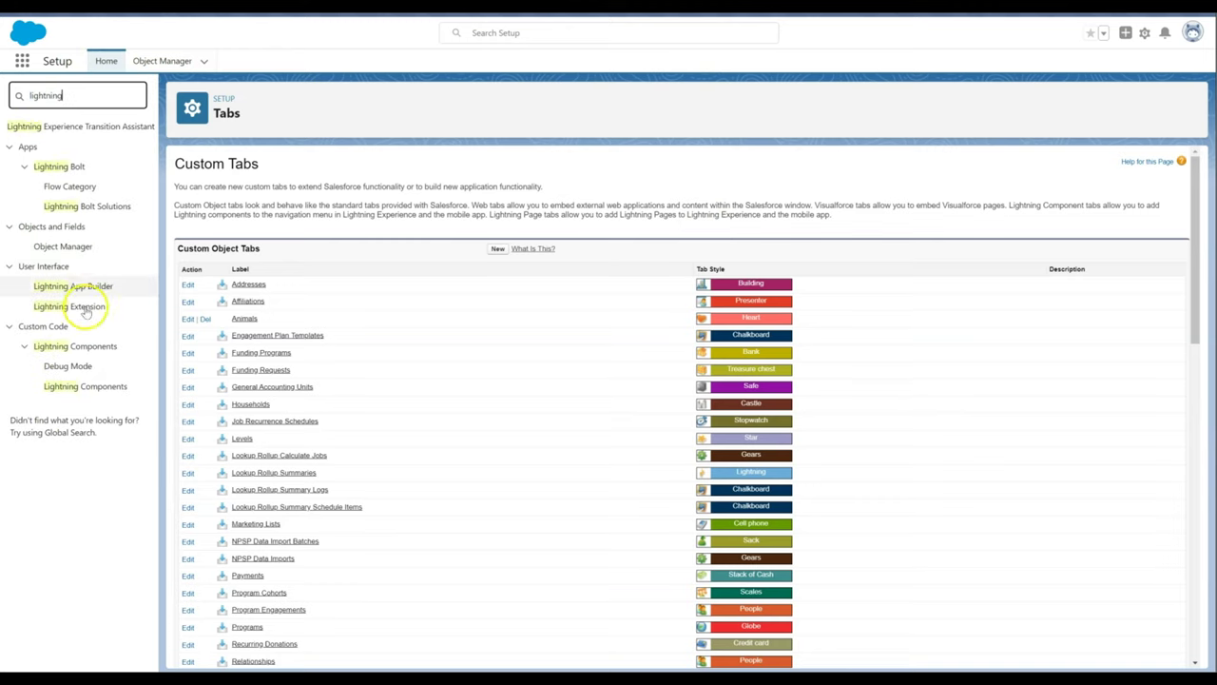
{"action": "left_click", "coordinate": [85, 346]}
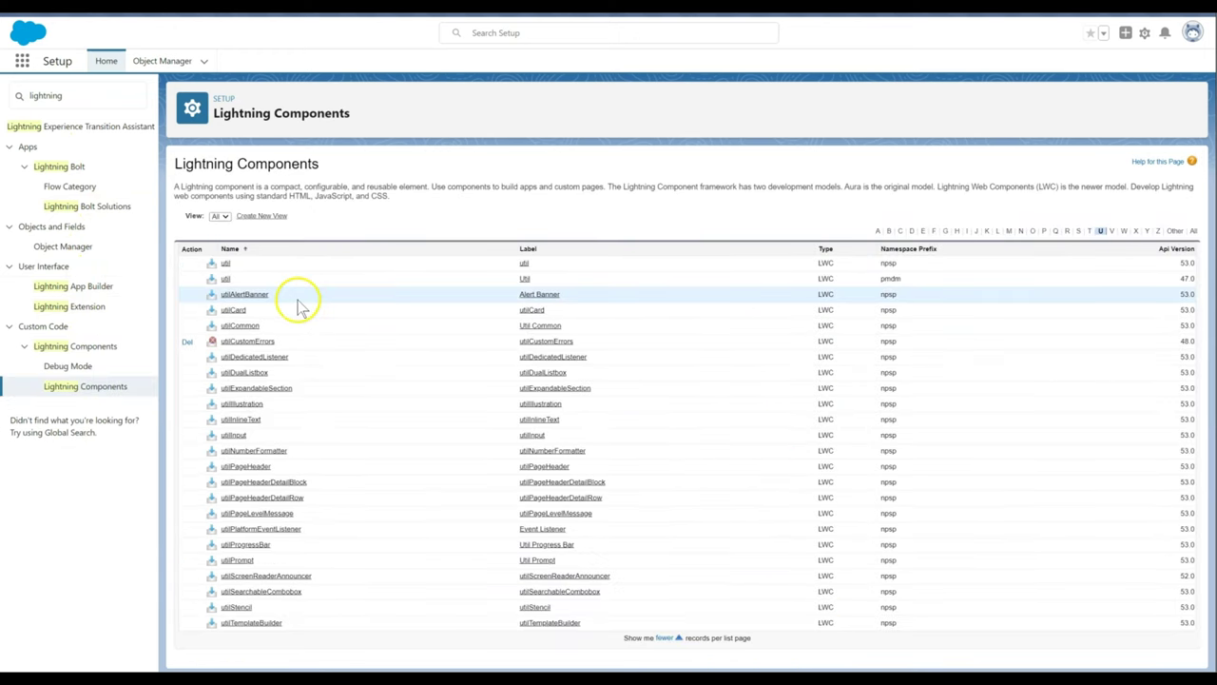
{"action": "left_click", "coordinate": [187, 341]}
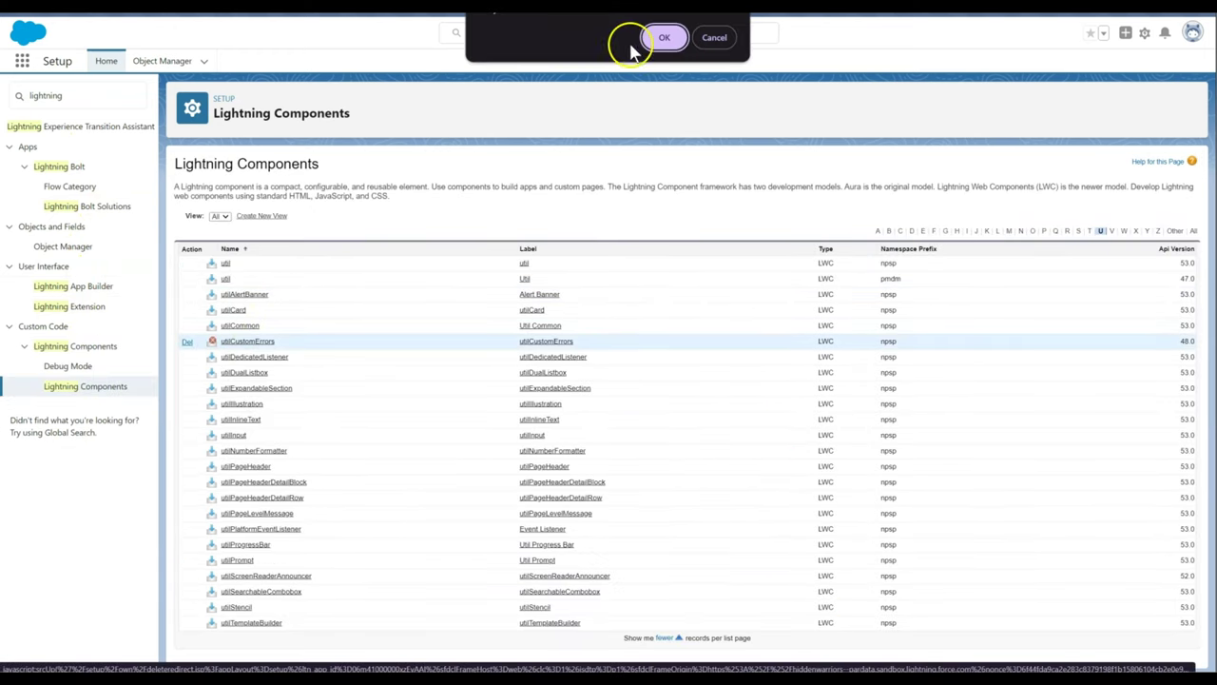
{"action": "left_click", "coordinate": [661, 38]}
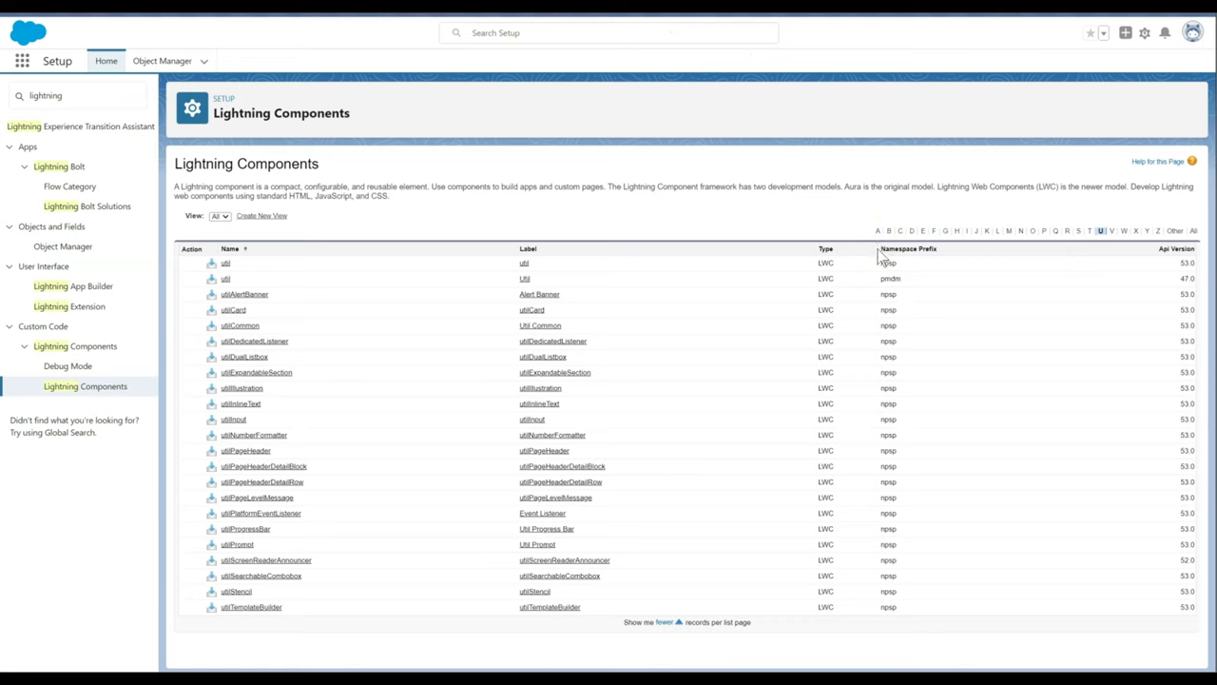
{"action": "left_click", "coordinate": [82, 99]}
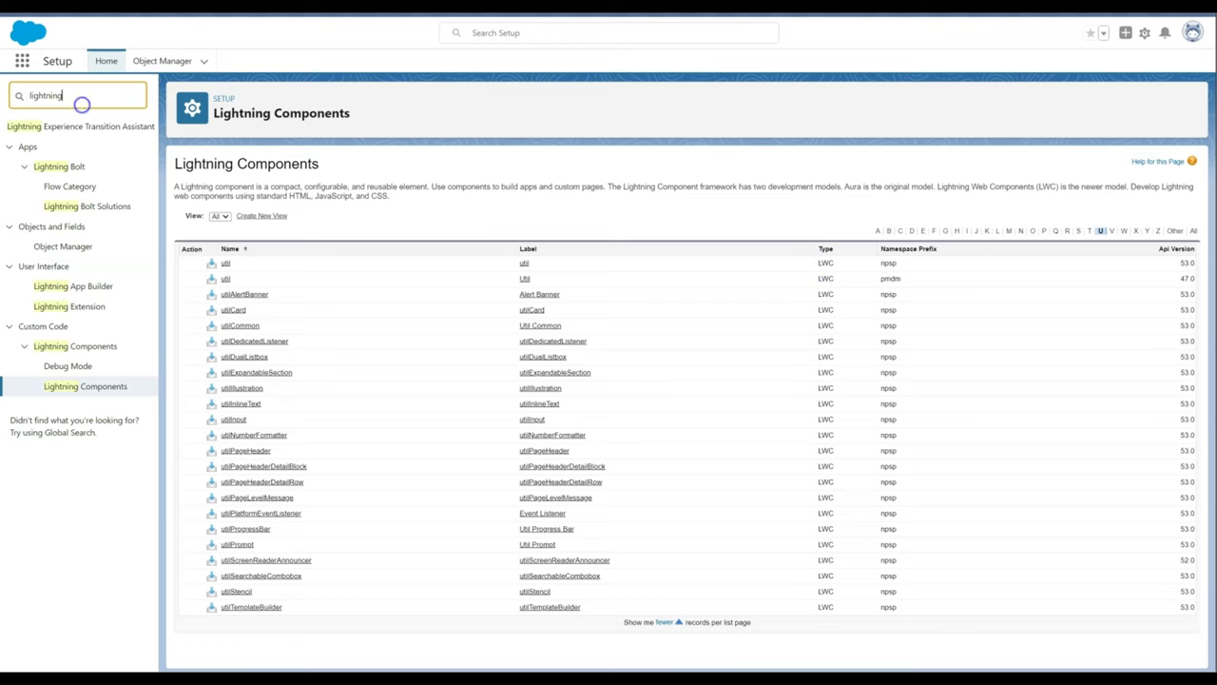
Step: Search 'static', open Static Resources, and delete the ArborJS resource with confirmation
{"action": "double_click", "coordinate": [82, 95]}
{"action": "type", "text": "static"}
{"action": "left_click", "coordinate": [85, 145]}
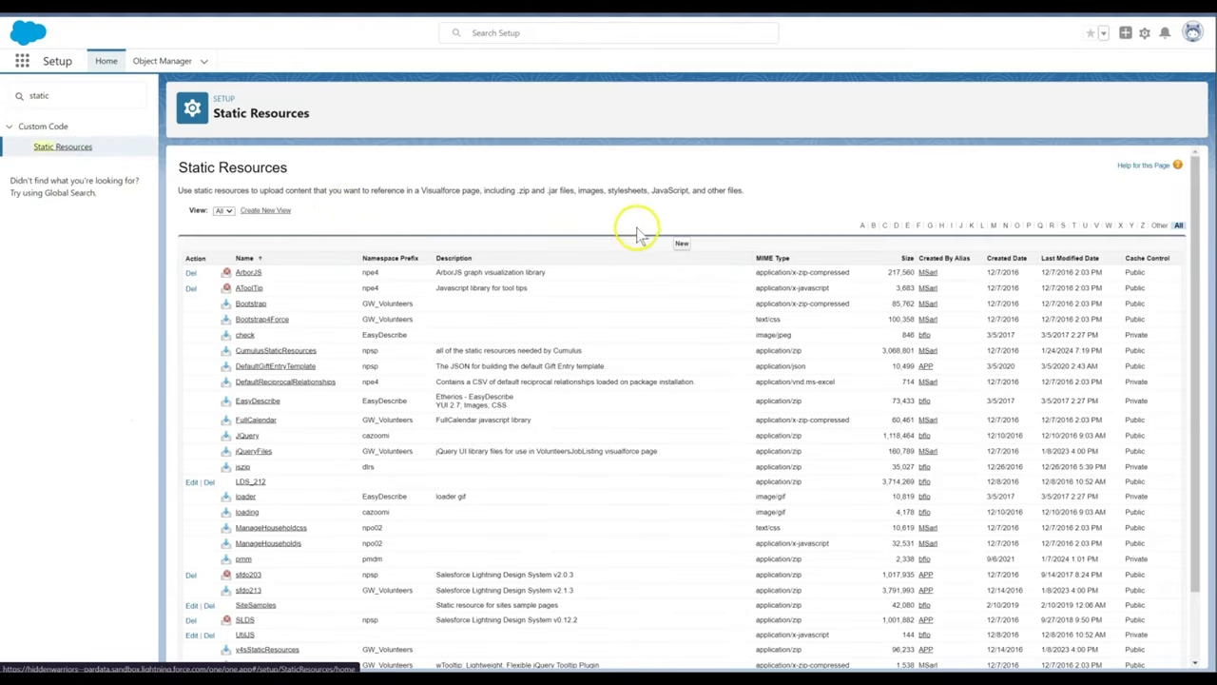
{"action": "left_click", "coordinate": [191, 273]}
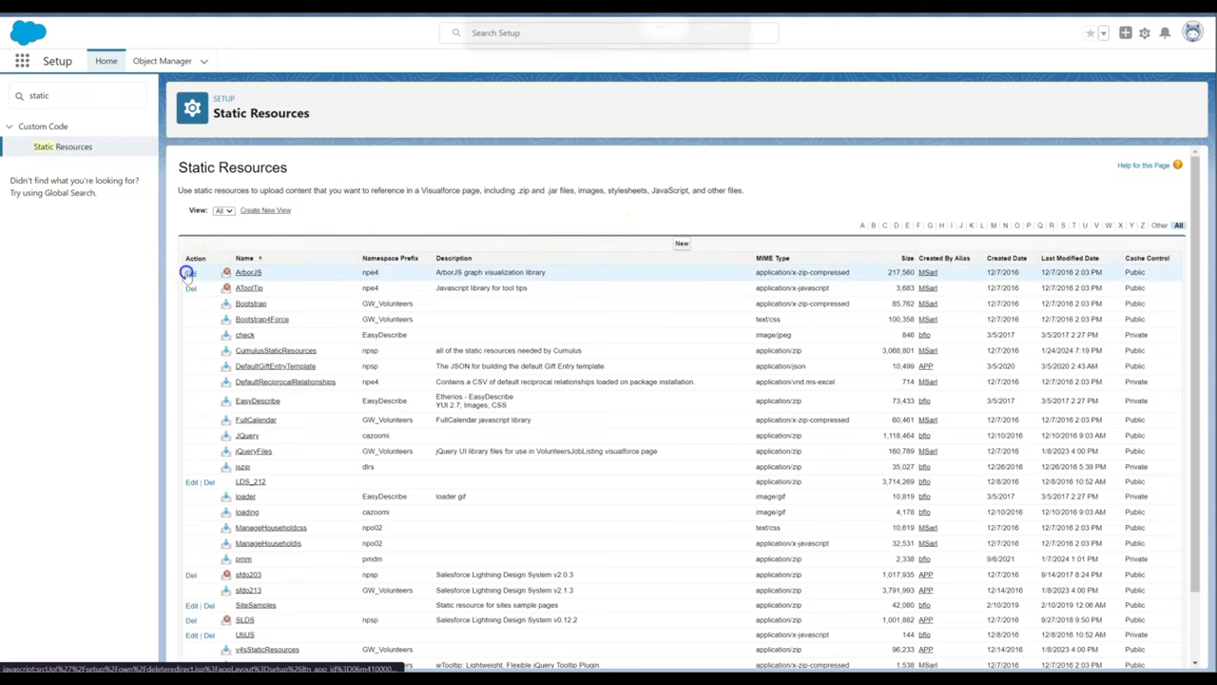
{"action": "left_click", "coordinate": [656, 35]}
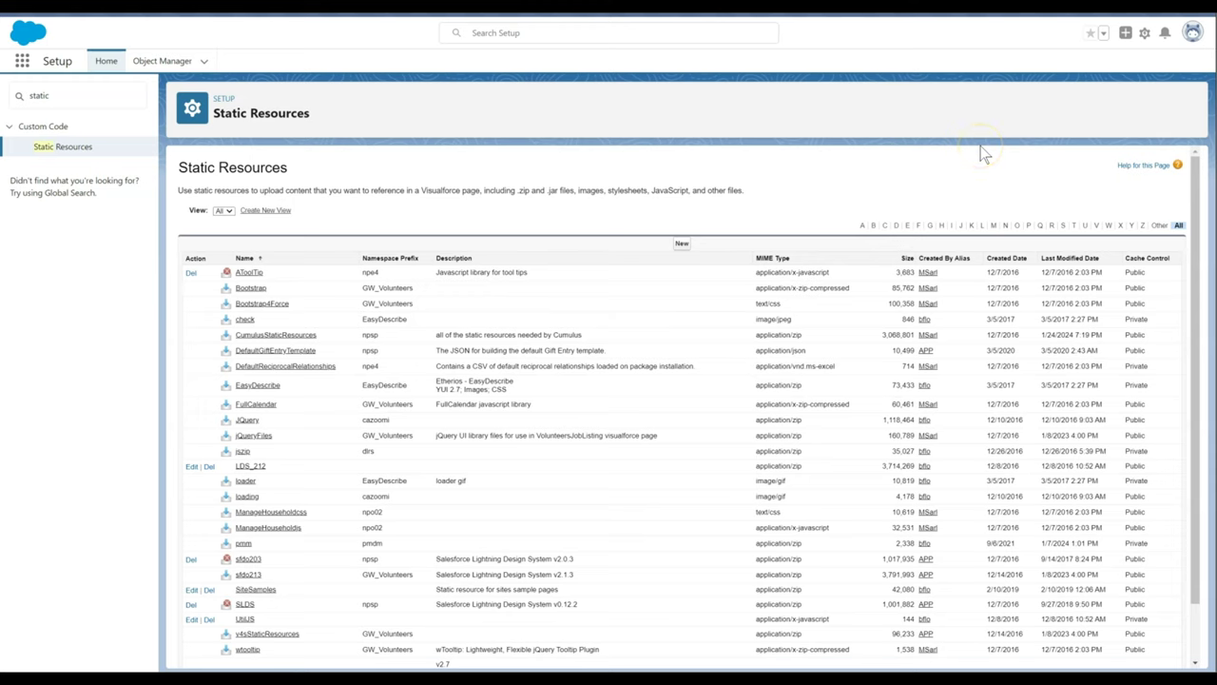
{"action": "left_click", "coordinate": [100, 95]}
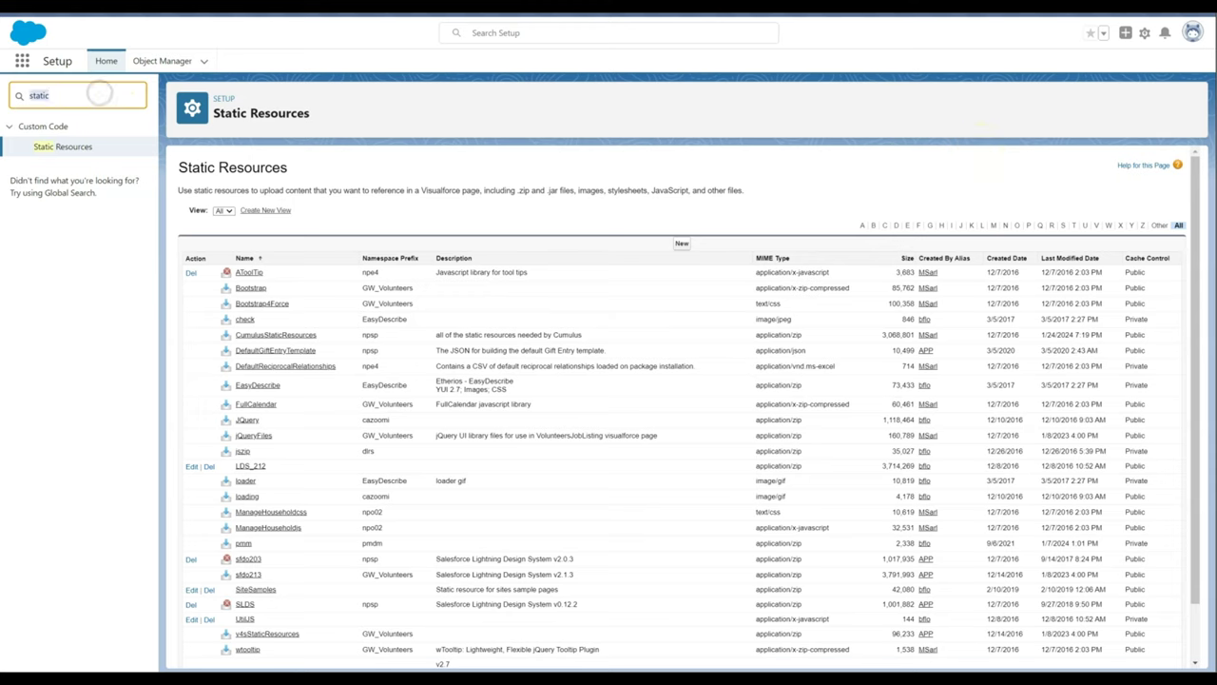
{"action": "type", "text": "vis"}
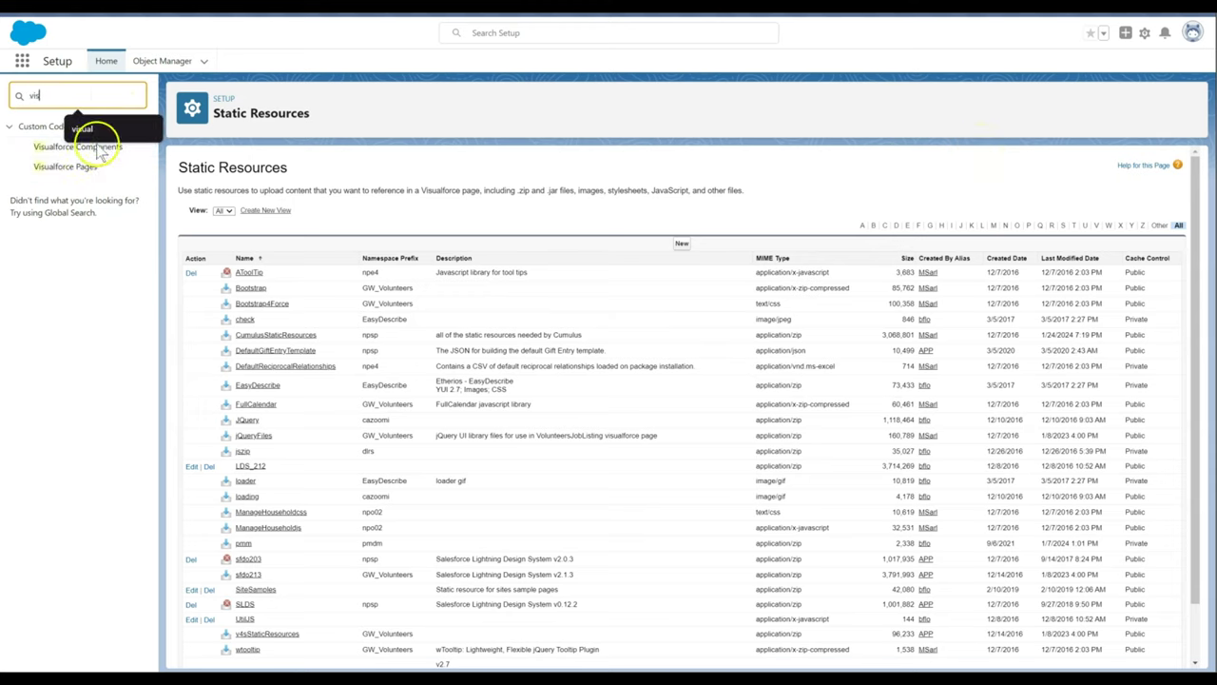
Step: Open Visualforce Pages, filter to letter R, and confirm deleting RecurringDonationsSettings
{"action": "left_click", "coordinate": [89, 166]}
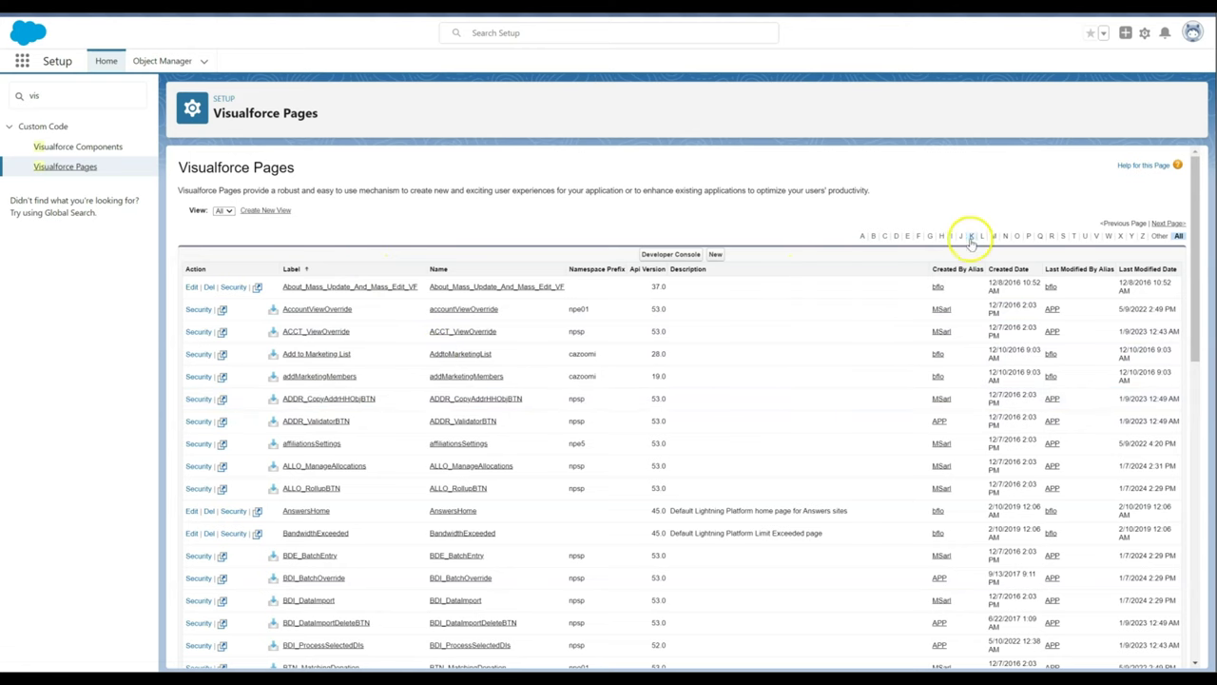
{"action": "left_click", "coordinate": [1049, 236]}
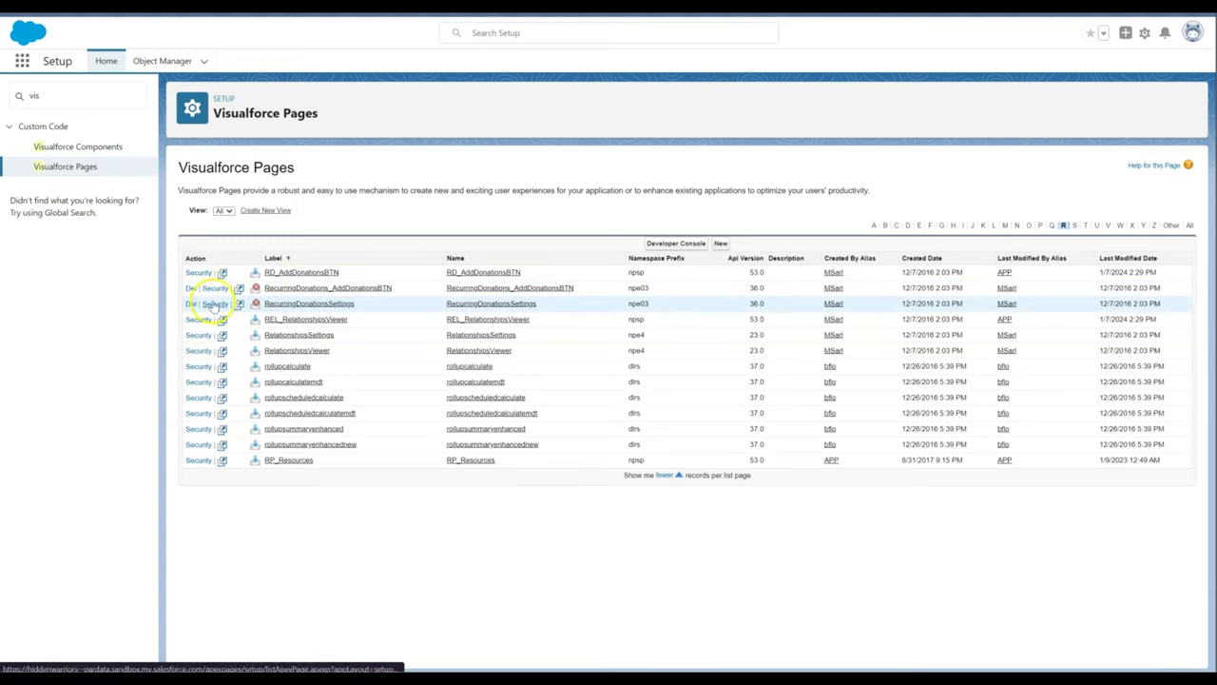
{"action": "left_click", "coordinate": [664, 33]}
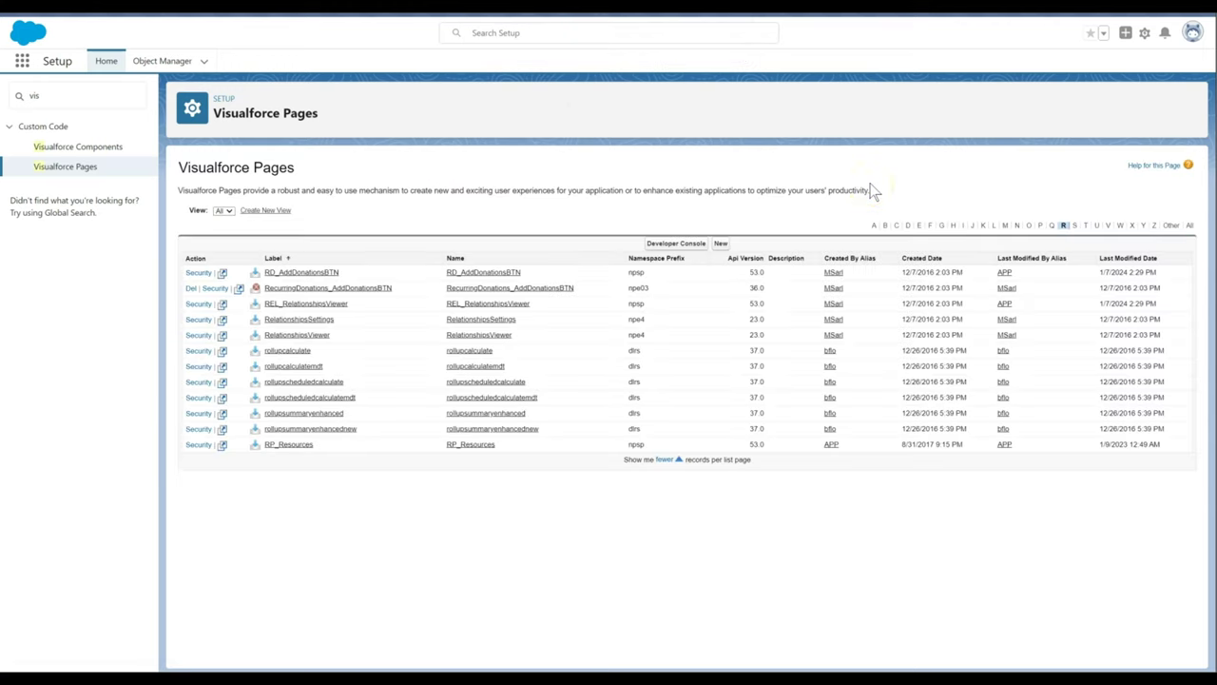